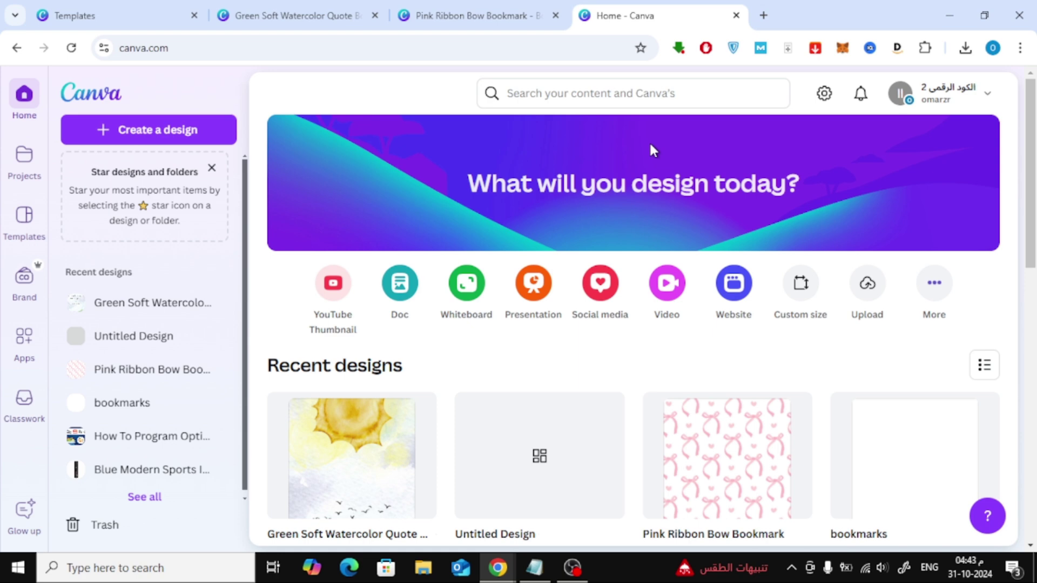
# Start a new design with a custom 8.5 × 11 in page size.
pyautogui.click(164, 138)
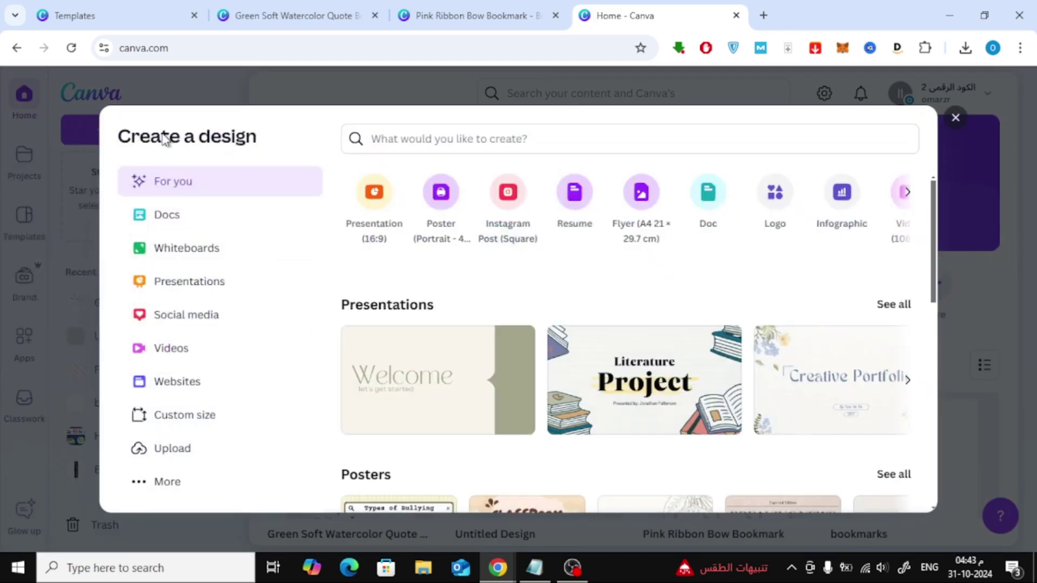
pyautogui.click(188, 420)
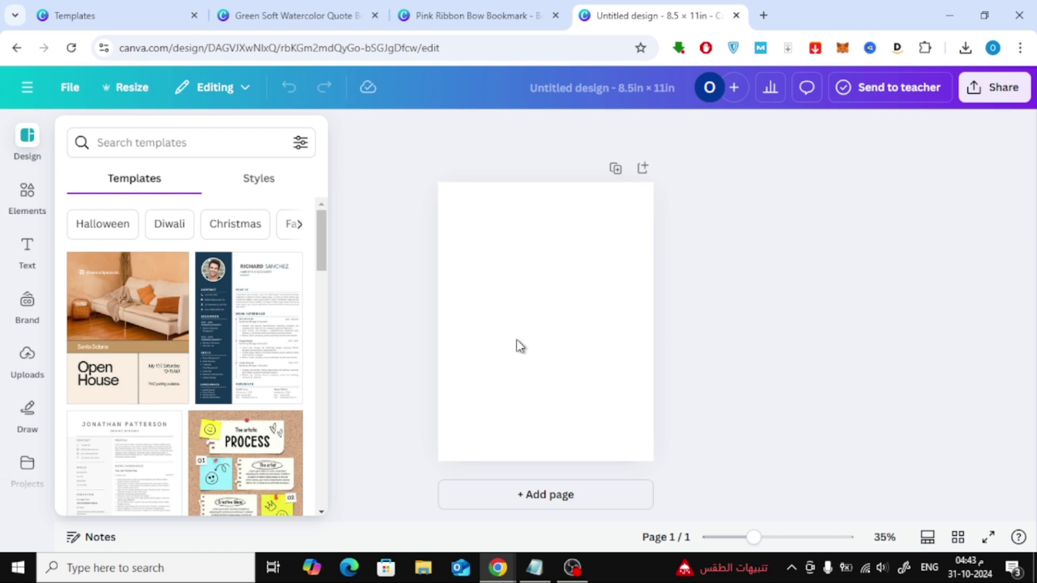
# Download the Green Soft Watercolor Quote Bookmark as a PNG.
pyautogui.click(458, 8)
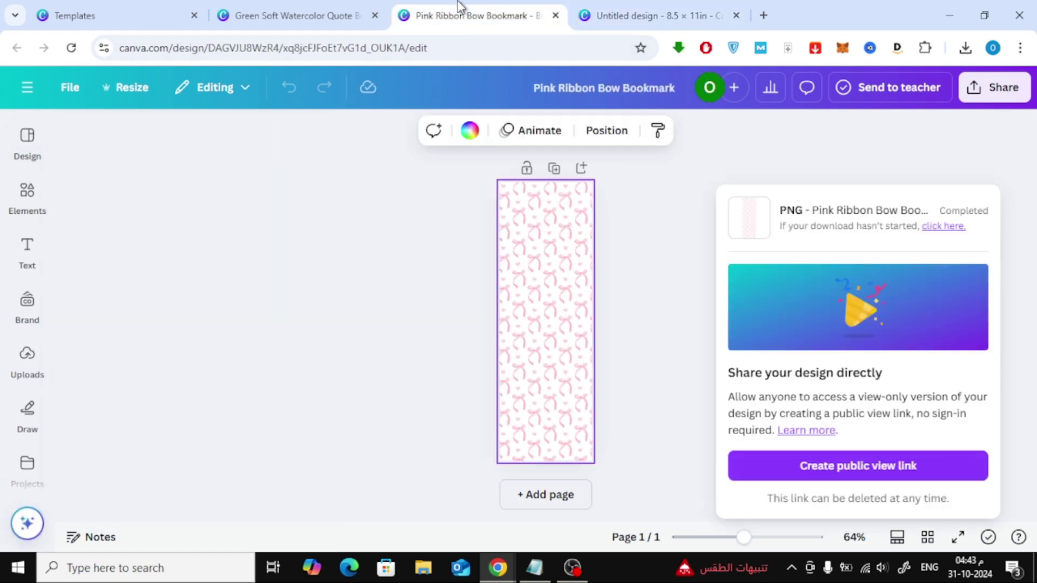
pyautogui.click(294, 16)
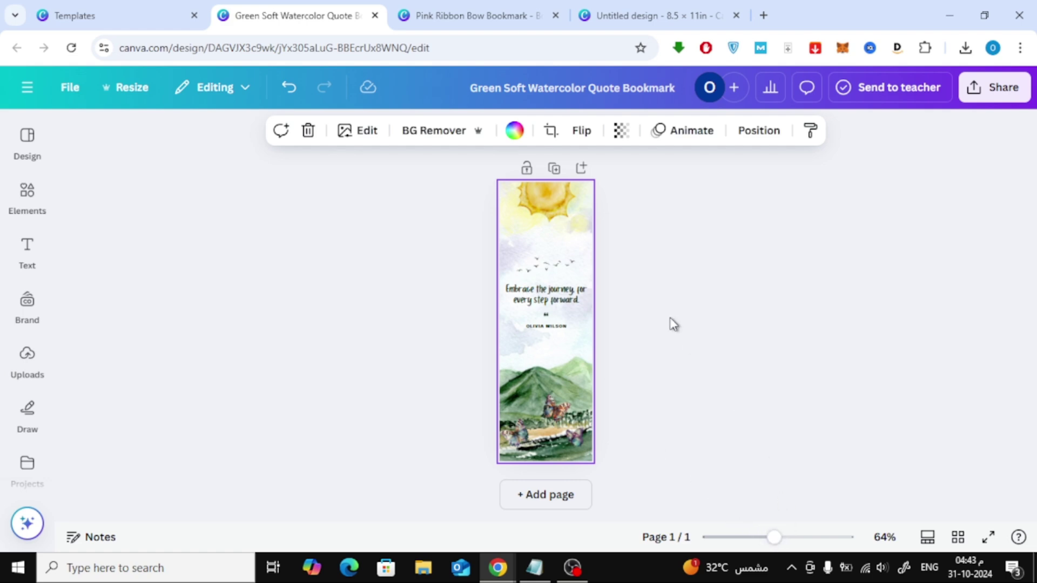
pyautogui.click(816, 226)
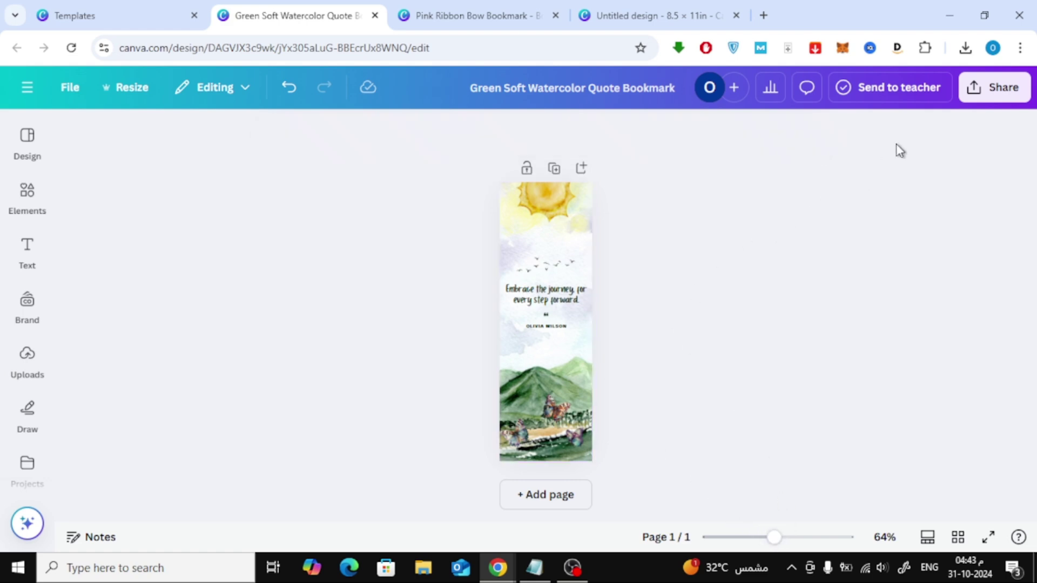
pyautogui.click(975, 100)
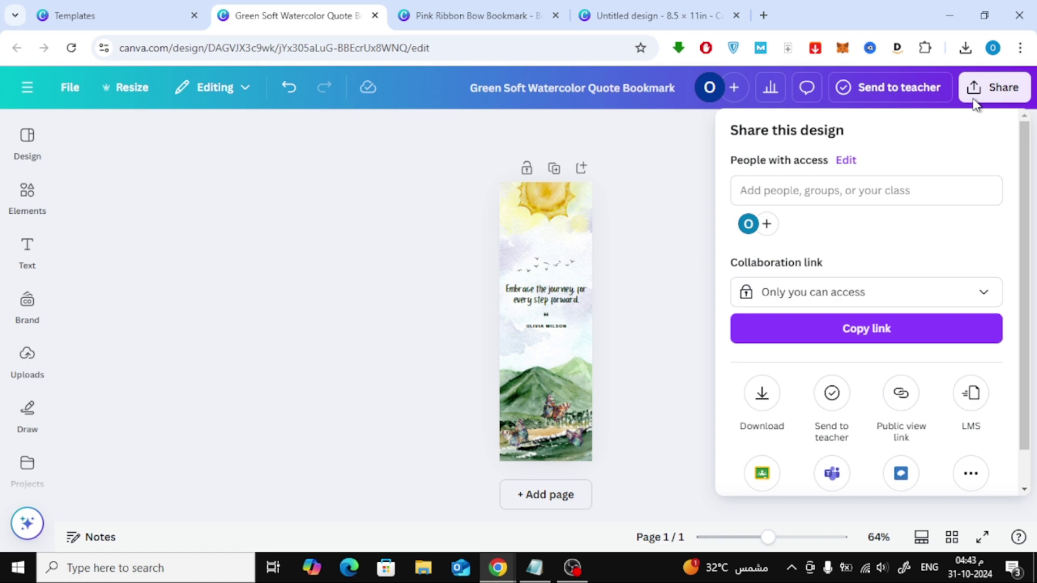
pyautogui.click(763, 395)
pyautogui.click(888, 198)
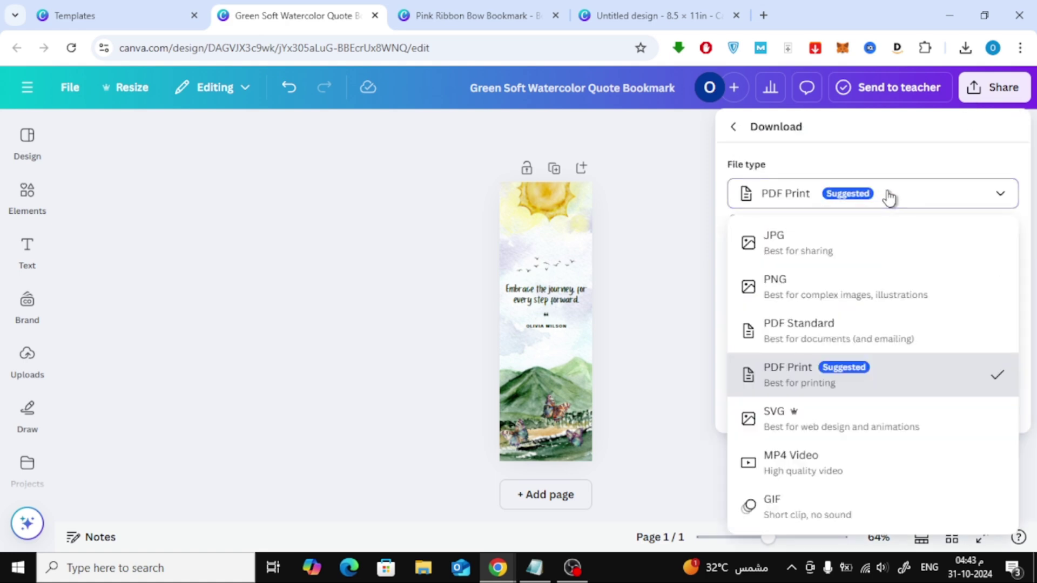
pyautogui.click(875, 295)
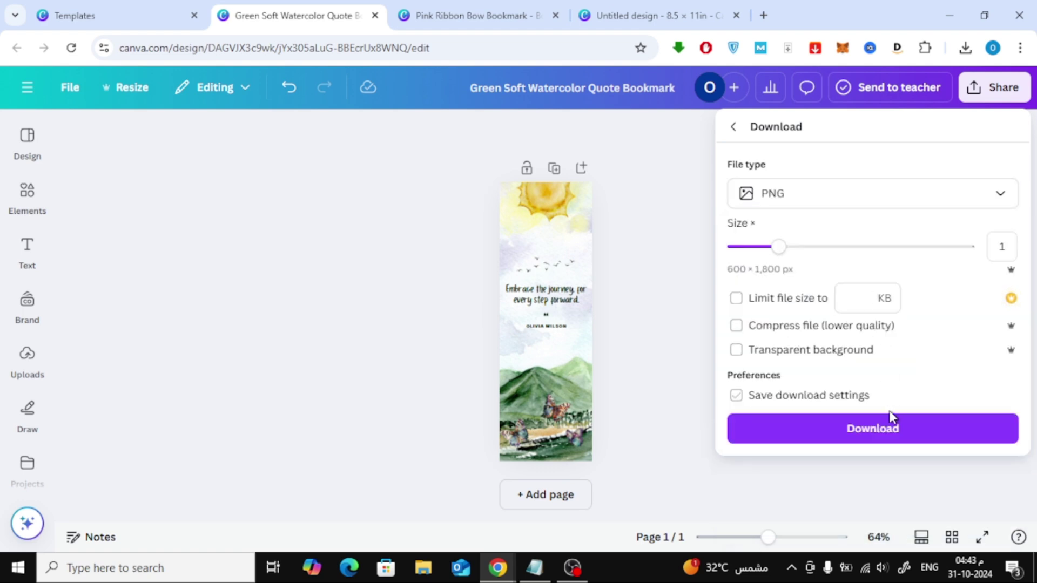
pyautogui.click(857, 438)
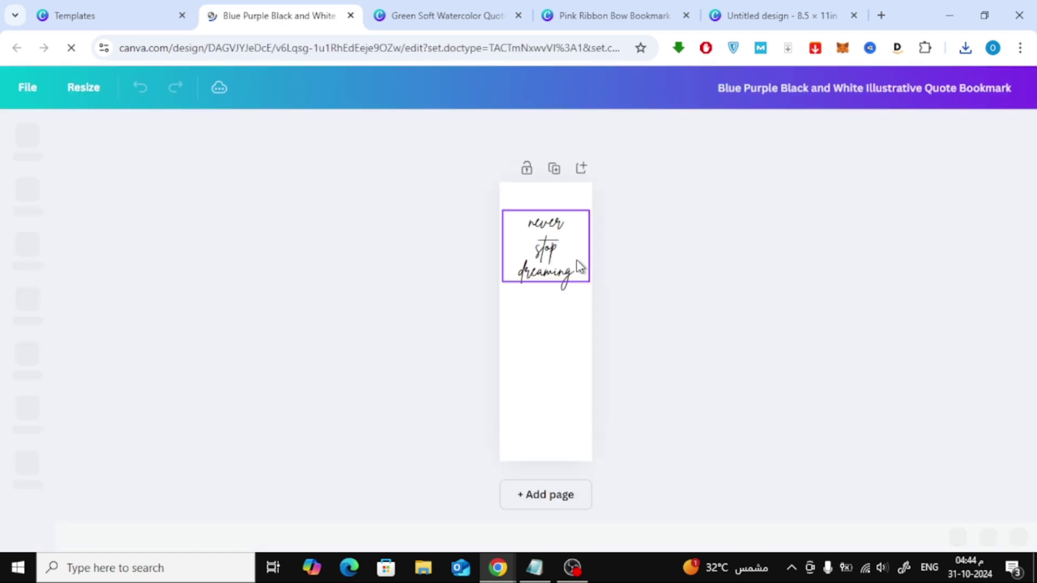
# Download the illustrative quote bookmark as a PNG.
pyautogui.click(995, 87)
pyautogui.click(764, 365)
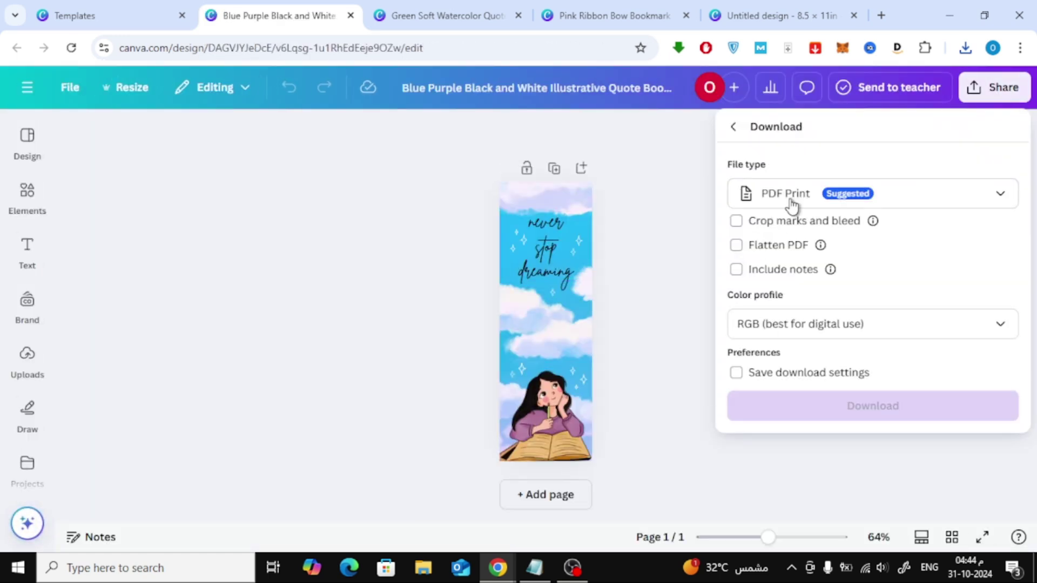
pyautogui.click(792, 205)
pyautogui.click(794, 297)
pyautogui.click(752, 401)
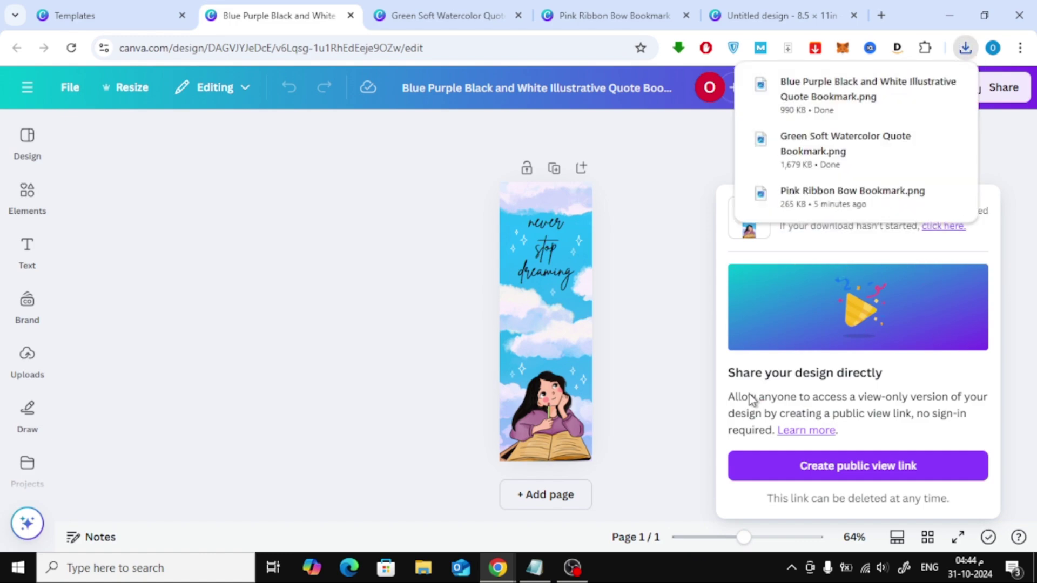
# Close the finished bookmark tabs and open the Yellow Minimalist Watercolor Floral Bookmark's download settings.
pyautogui.click(351, 15)
pyautogui.click(352, 14)
pyautogui.click(352, 14)
pyautogui.press('Escape')
pyautogui.click(442, 432)
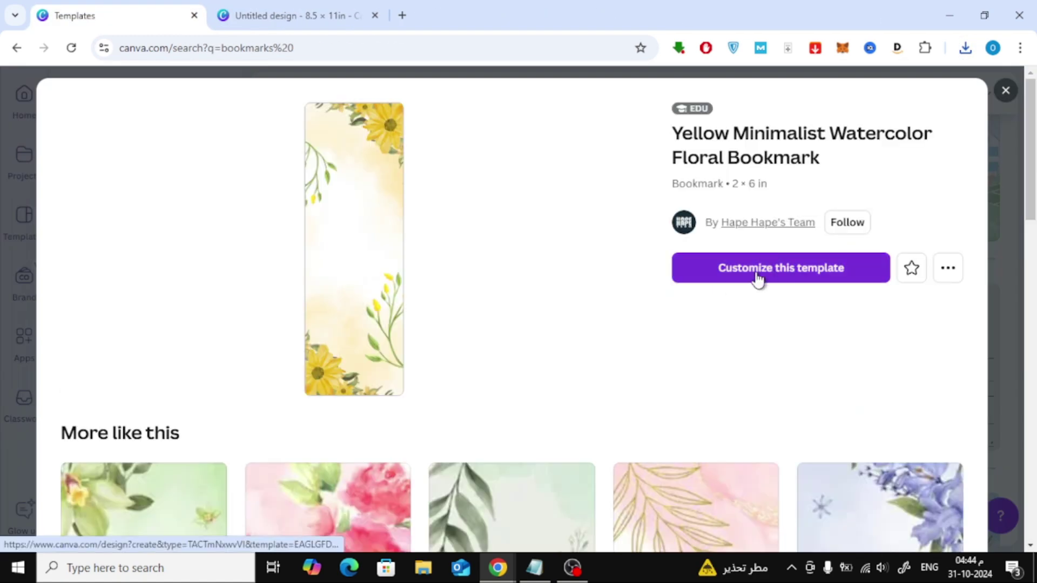
pyautogui.click(757, 273)
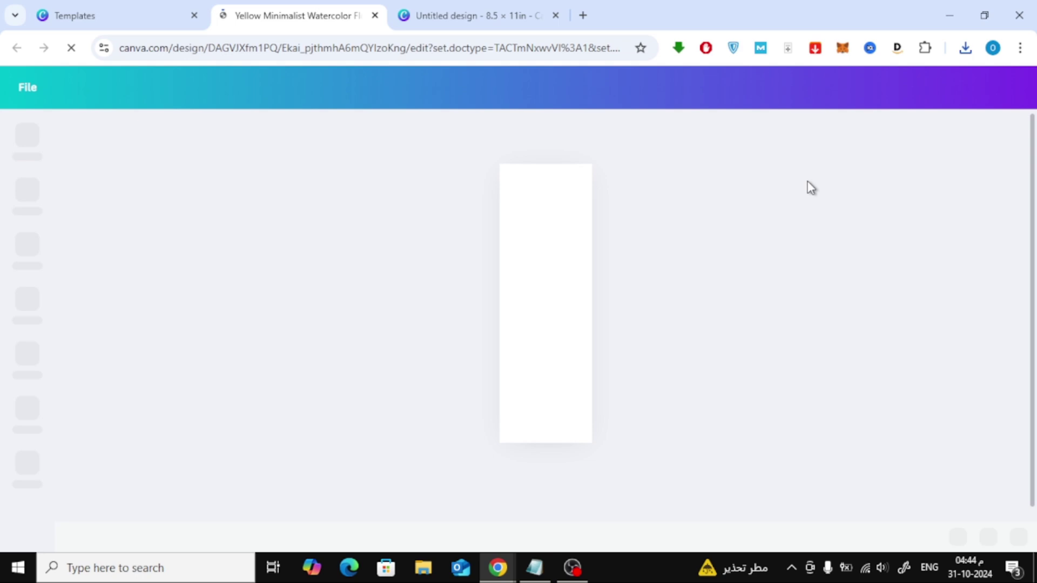
pyautogui.click(993, 87)
pyautogui.click(761, 342)
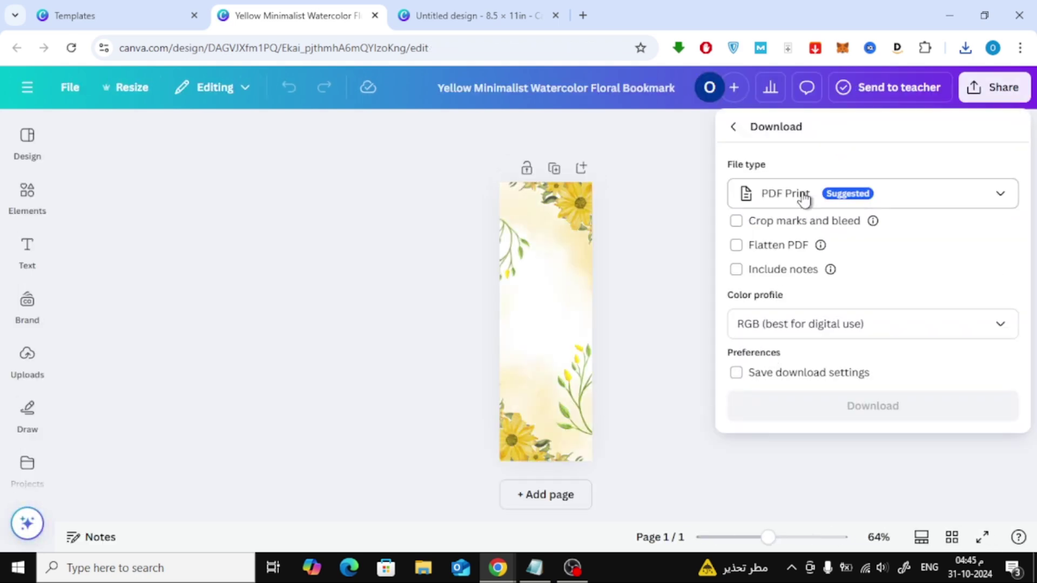
# Download the yellow floral bookmark PNG, then upload all the bookmark images to the letter design.
pyautogui.click(373, 146)
pyautogui.hotkey('ctrl', 'Tab')
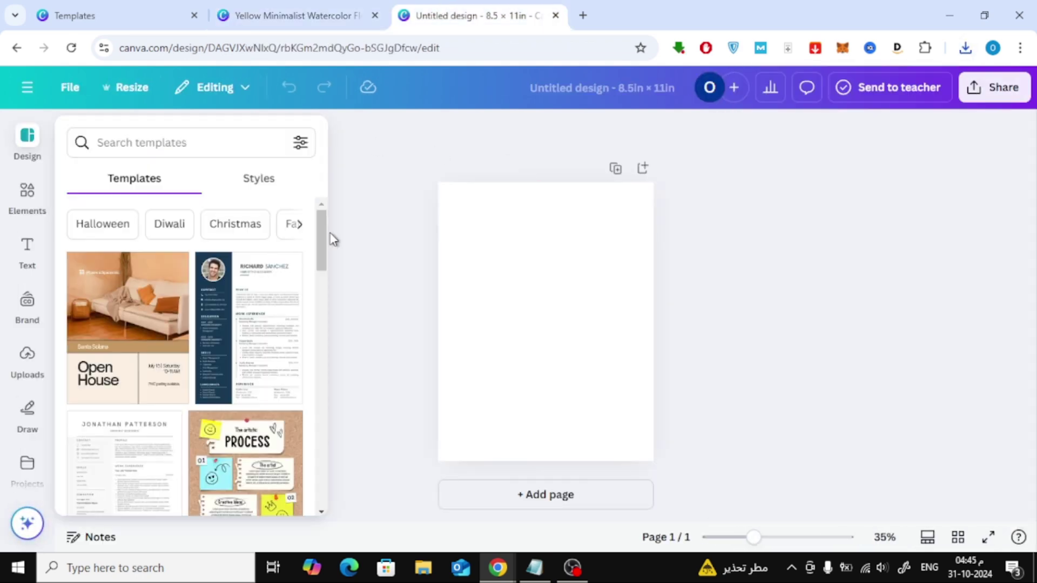
pyautogui.click(28, 360)
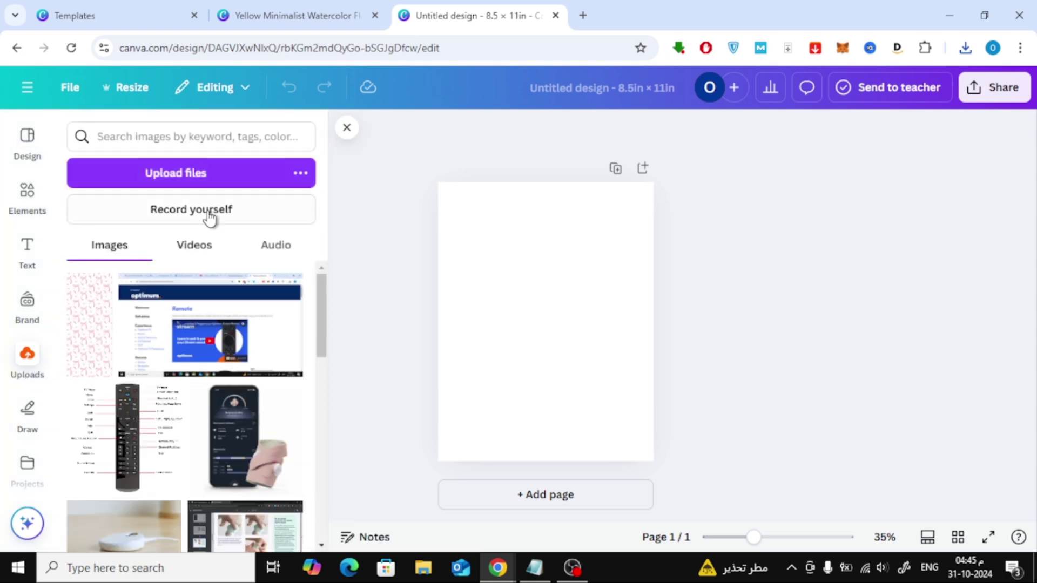
pyautogui.click(241, 184)
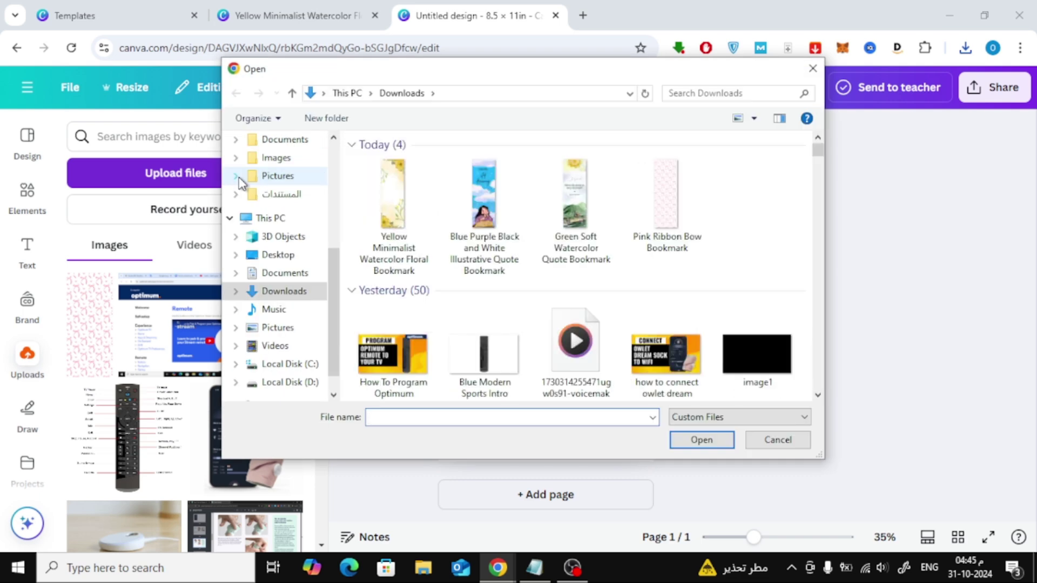
pyautogui.click(395, 215)
pyautogui.keyDown('shift'); pyautogui.click(568, 216); pyautogui.keyUp('shift')
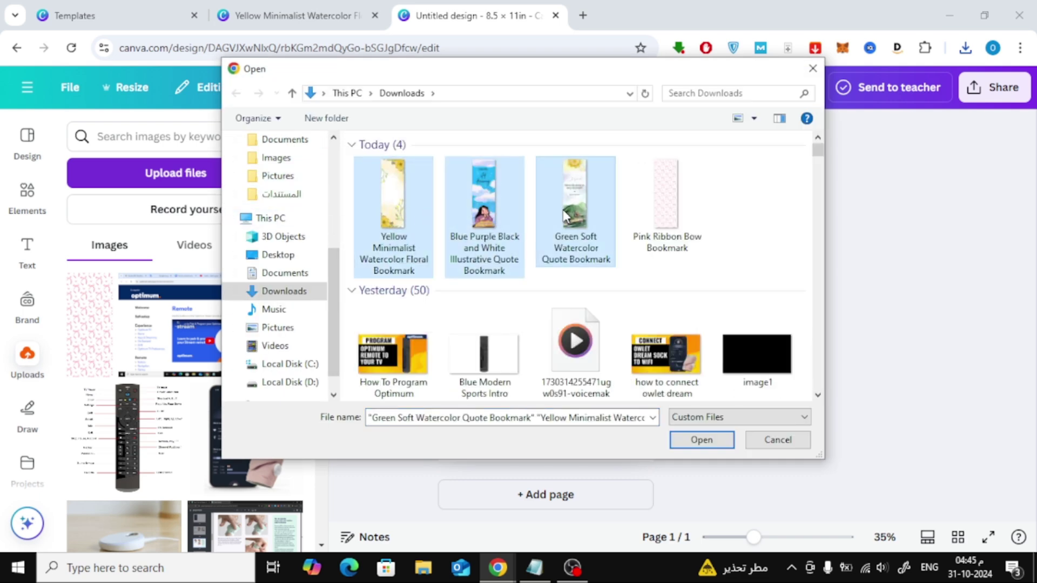
pyautogui.click(701, 442)
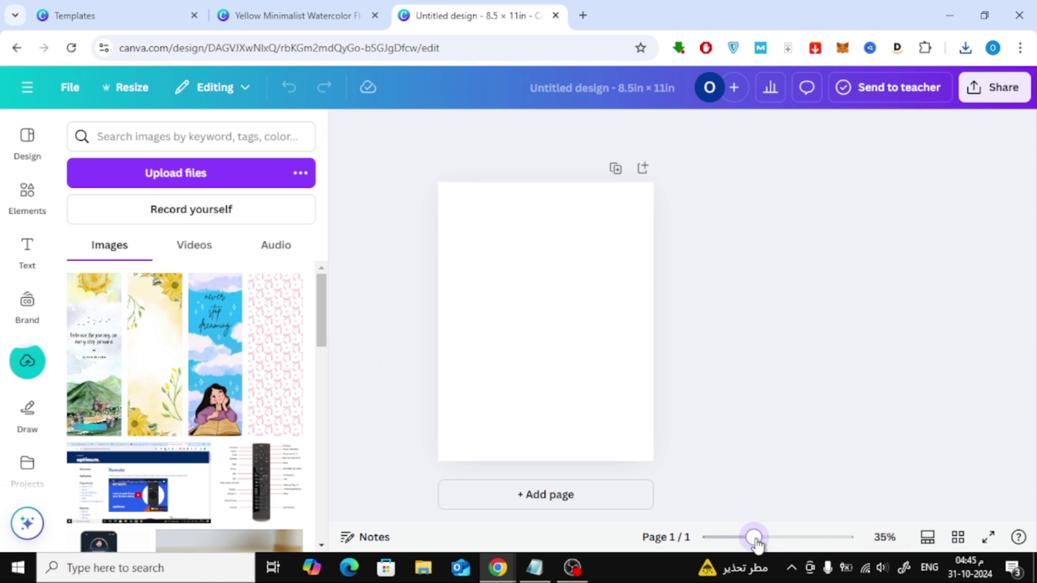
# Place the pink bow bookmark at the page's top-left, sized to 2 × 6.1 in.
pyautogui.moveTo(754, 543); pyautogui.dragTo(771, 539)
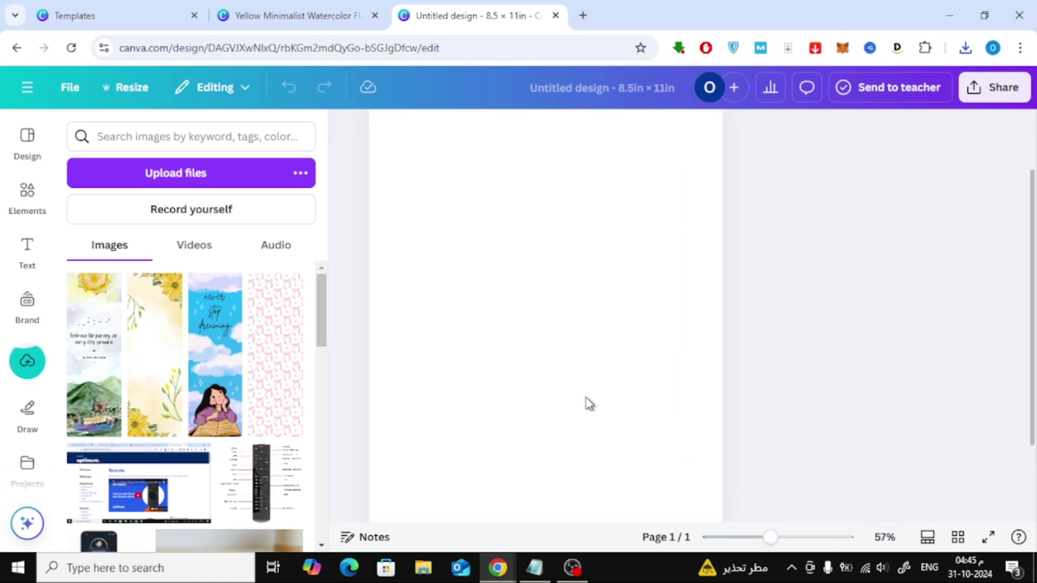
pyautogui.scroll(1, 589, 404)
pyautogui.click(264, 358)
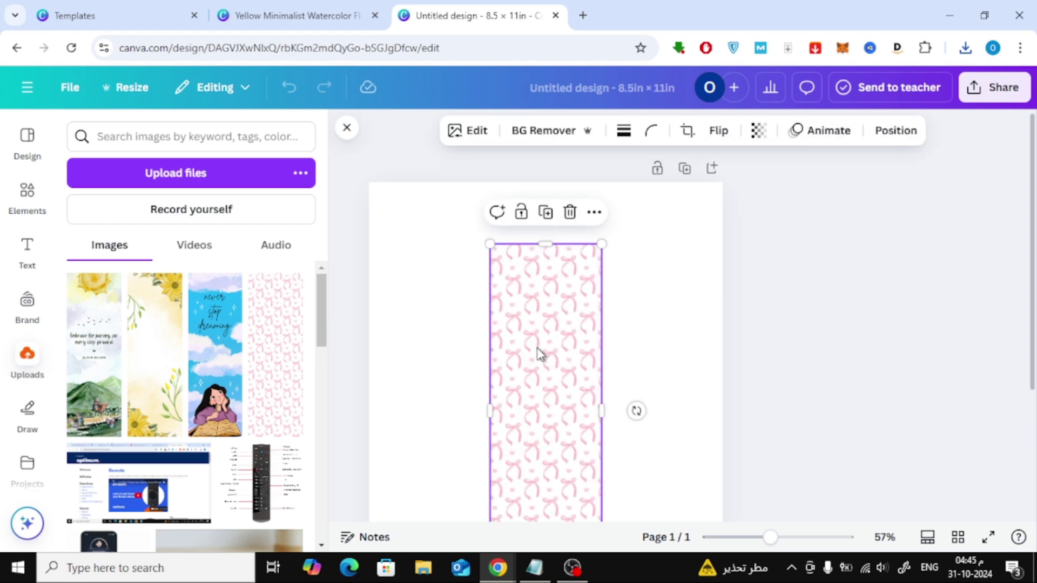
pyautogui.moveTo(549, 364); pyautogui.dragTo(451, 305)
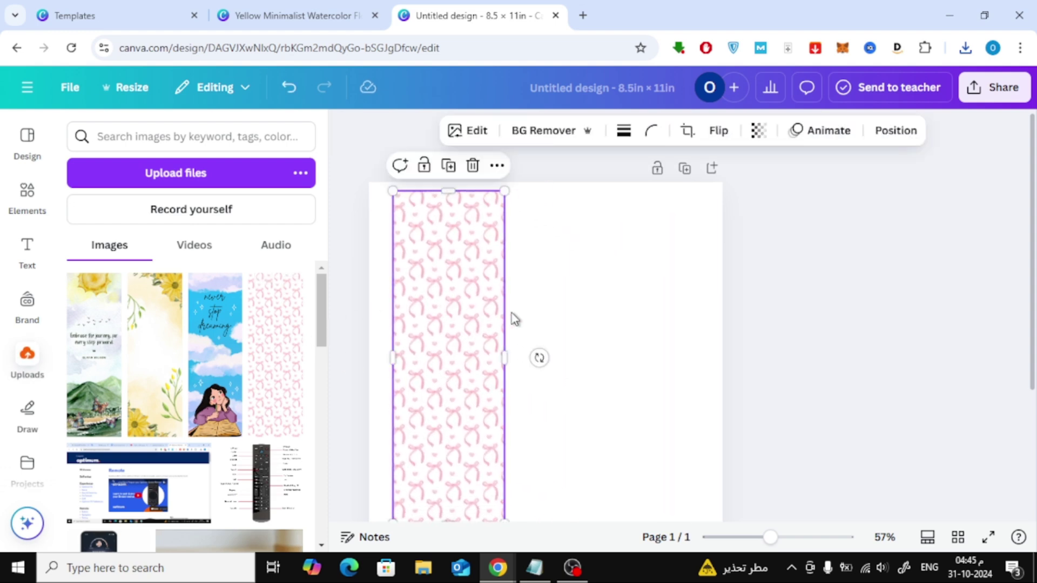
pyautogui.scroll(-3, 515, 318)
pyautogui.scroll(1, 513, 324)
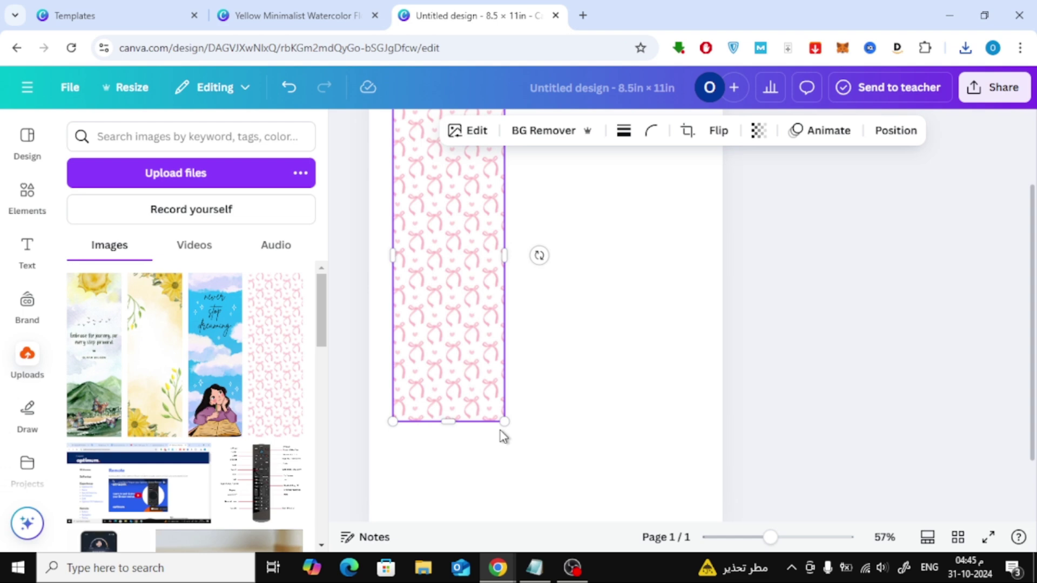
pyautogui.moveTo(504, 422); pyautogui.dragTo(455, 351)
pyautogui.scroll(2, 486, 378)
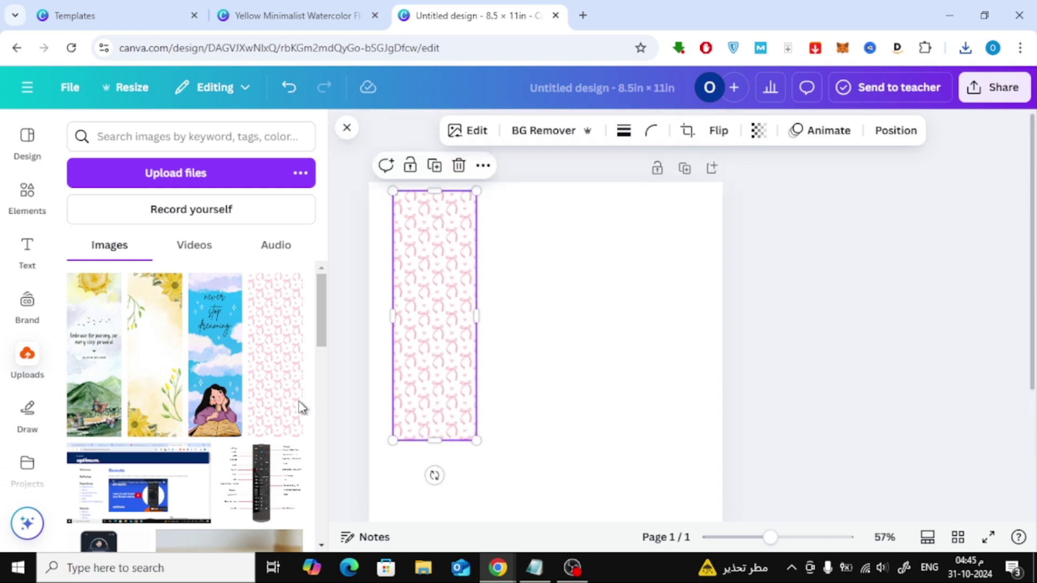
# Add the Embrace the journey and yellow-flower bookmarks beside it, resized to match.
pyautogui.click(94, 354)
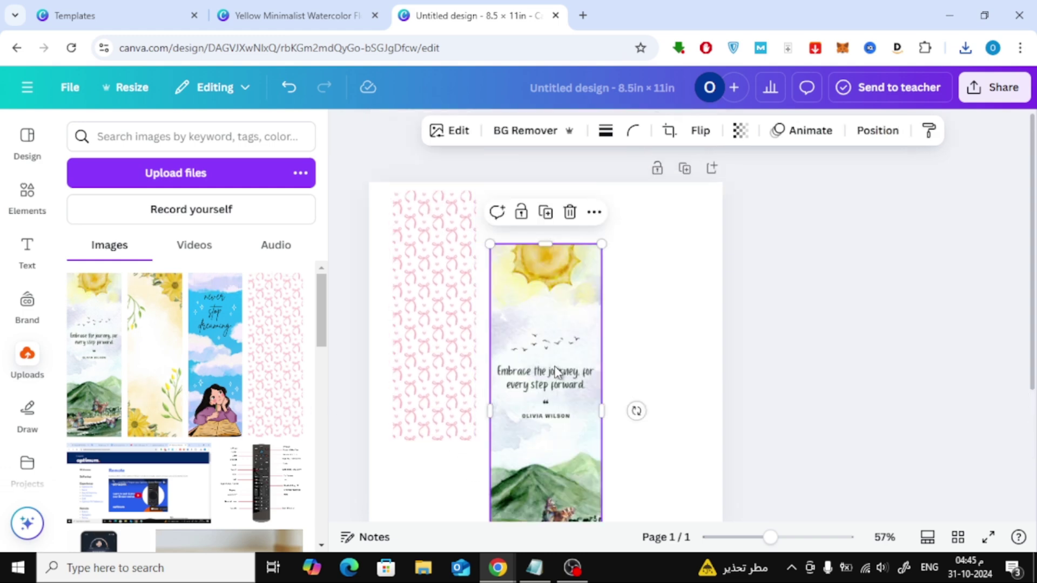
pyautogui.moveTo(557, 372); pyautogui.dragTo(555, 320)
pyautogui.scroll(-3, 603, 465)
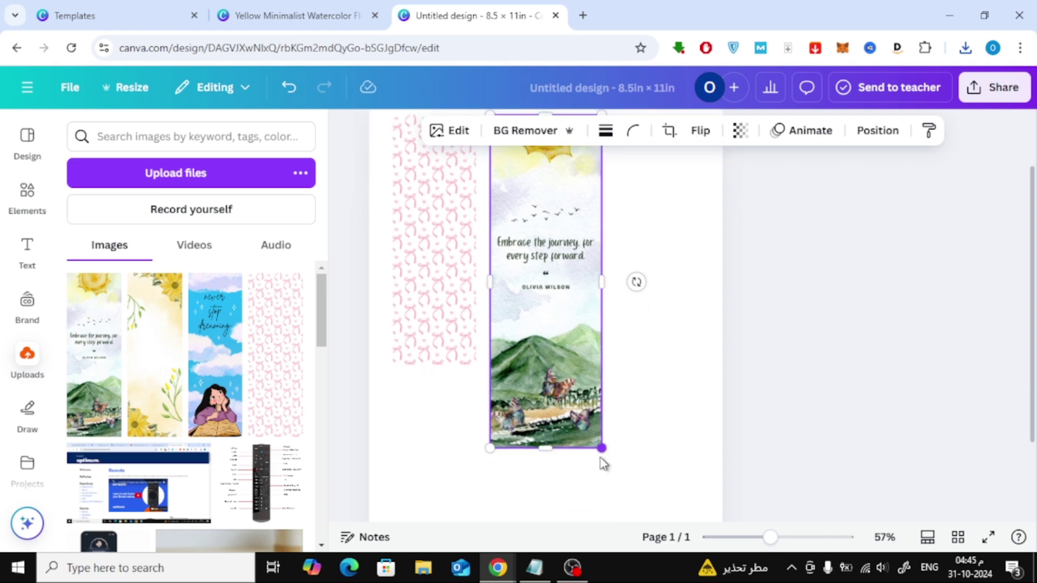
pyautogui.moveTo(604, 457); pyautogui.dragTo(560, 377)
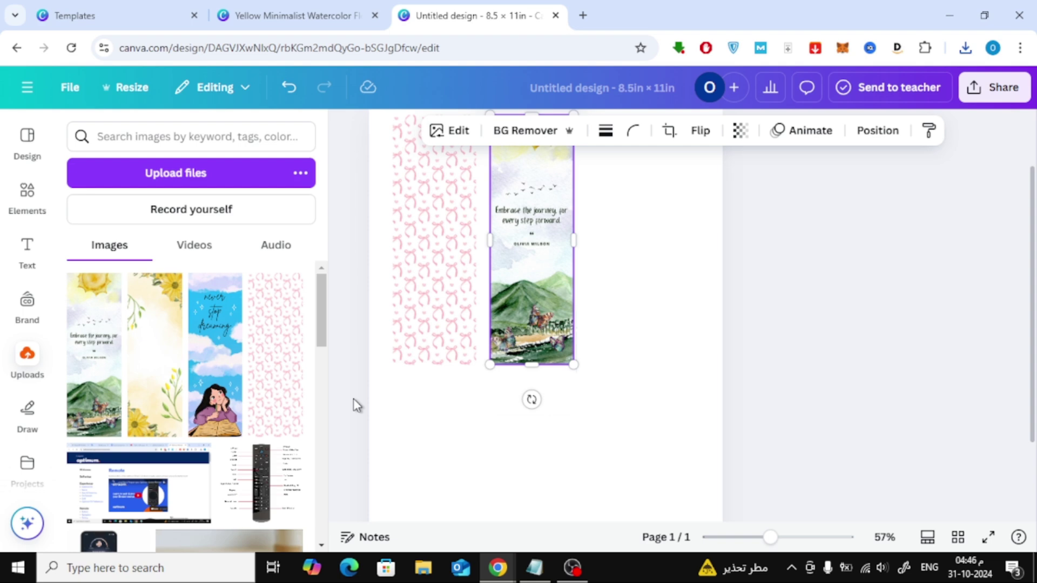
pyautogui.click(157, 351)
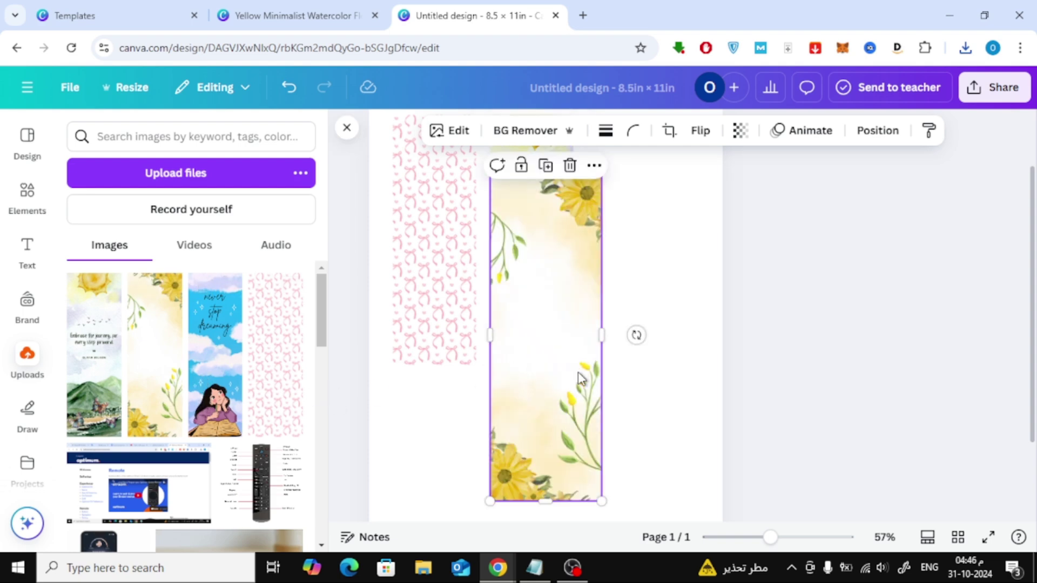
pyautogui.scroll(2, 575, 394)
pyautogui.moveTo(574, 393); pyautogui.dragTo(662, 345)
pyautogui.scroll(-2, 661, 346)
pyautogui.moveTo(697, 450); pyautogui.dragTo(671, 366)
# Add the never stop dreaming bookmark, rotate it 90° and place it beneath the others.
pyautogui.click(214, 354)
pyautogui.scroll(-2, 424, 401)
pyautogui.moveTo(531, 279); pyautogui.dragTo(530, 429)
pyautogui.moveTo(571, 225); pyautogui.dragTo(551, 308)
pyautogui.scroll(3, 463, 336)
pyautogui.scroll(-3, 508, 406)
pyautogui.moveTo(508, 406); pyautogui.dragTo(549, 254)
pyautogui.moveTo(545, 484); pyautogui.dragTo(385, 355)
pyautogui.moveTo(533, 369); pyautogui.dragTo(506, 369)
# Nudge the bookmarks sideways to even out their spacing on the page.
pyautogui.scroll(2, 556, 411)
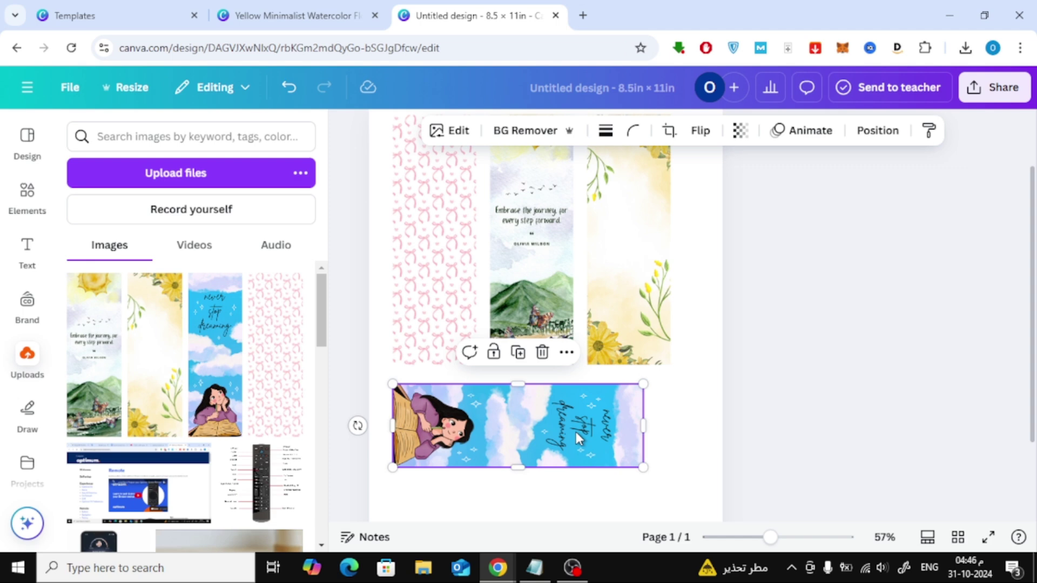
pyautogui.scroll(2, 578, 437)
pyautogui.moveTo(620, 293); pyautogui.dragTo(644, 294)
pyautogui.moveTo(532, 324); pyautogui.dragTo(546, 324)
pyautogui.scroll(-2, 546, 324)
pyautogui.moveTo(582, 429); pyautogui.dragTo(608, 426)
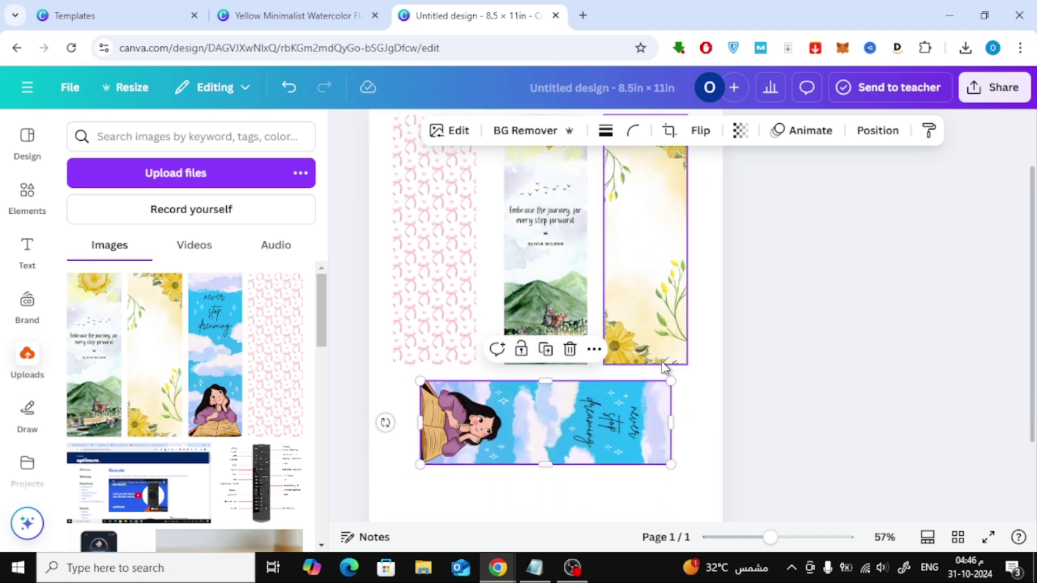
pyautogui.scroll(2, 664, 369)
pyautogui.click(524, 293)
pyautogui.moveTo(428, 277); pyautogui.dragTo(440, 278)
# Check the floral bookmark's placement, then go to the Share menu.
pyautogui.click(694, 315)
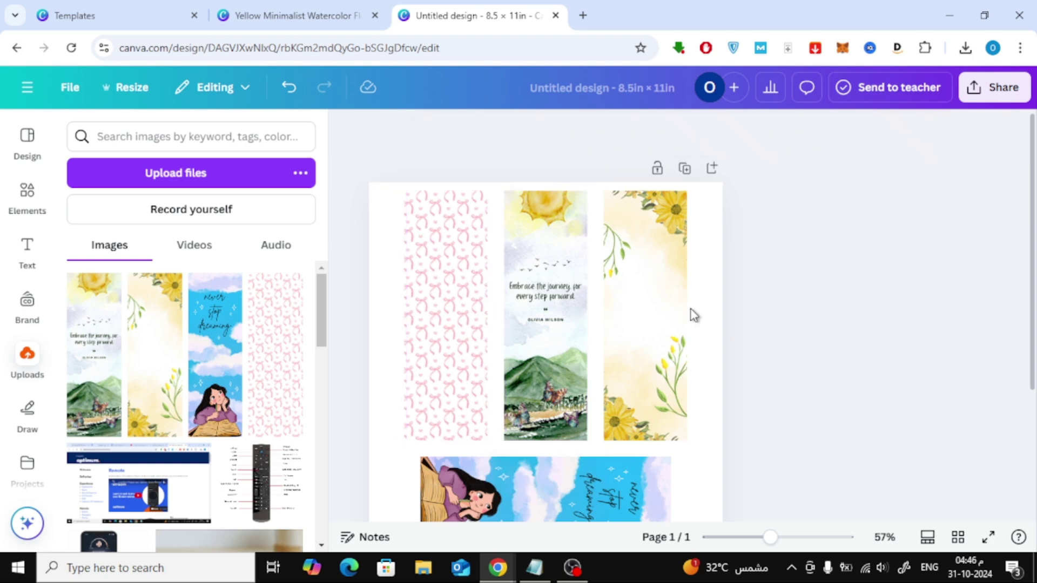
pyautogui.click(600, 303)
pyautogui.scroll(-4, 810, 324)
pyautogui.click(842, 308)
pyautogui.scroll(4, 882, 284)
pyautogui.click(977, 100)
# Download the bookmark sheet with file type PDF Print.
pyautogui.click(762, 403)
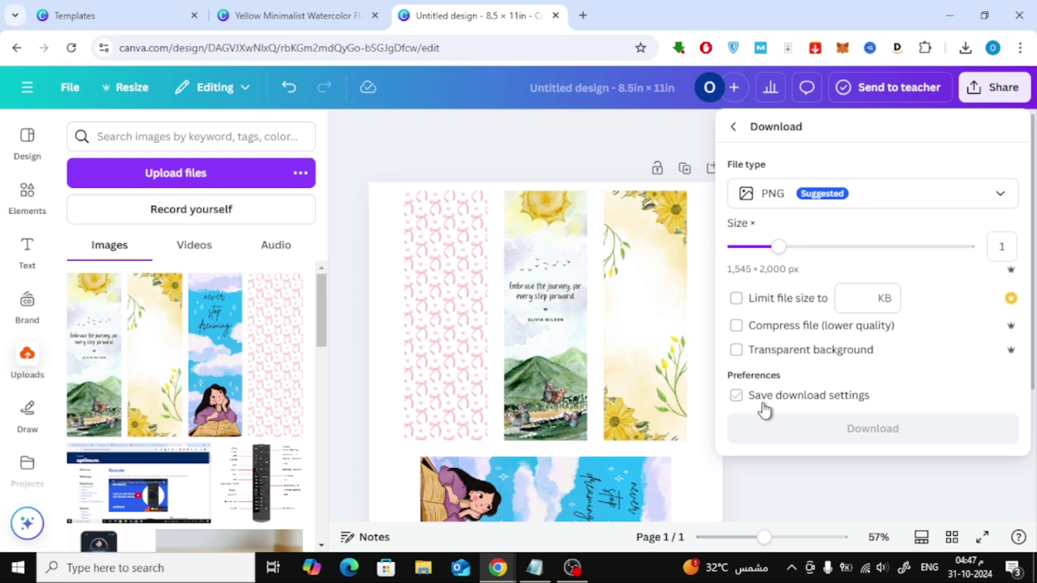
pyautogui.click(887, 208)
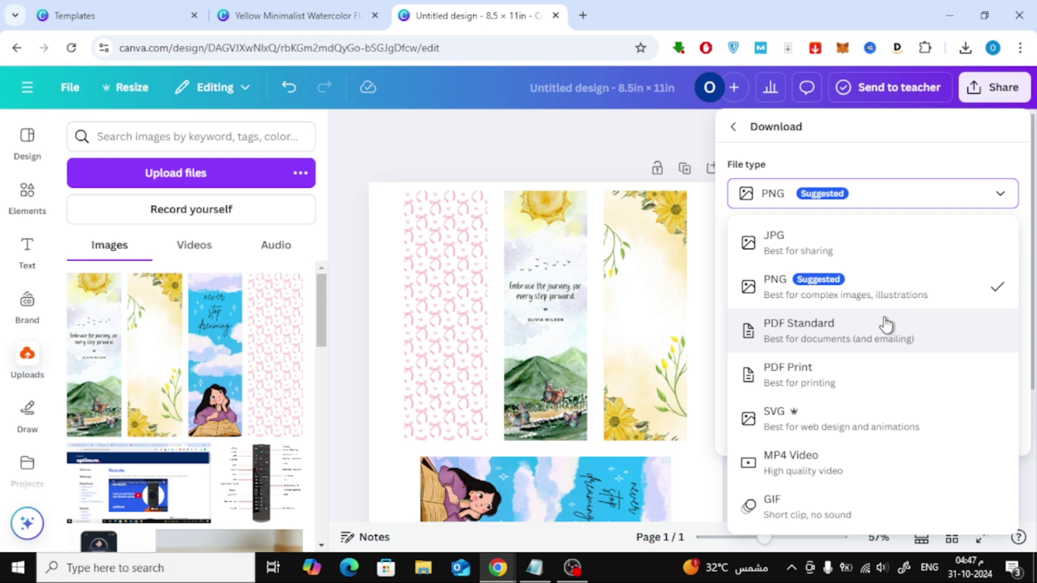
pyautogui.click(839, 378)
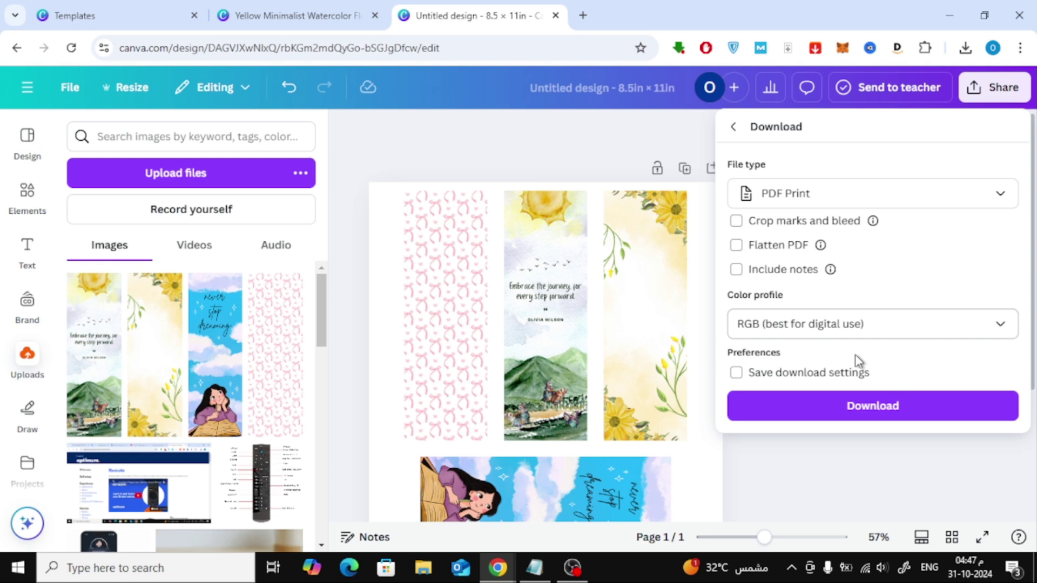
pyautogui.click(844, 411)
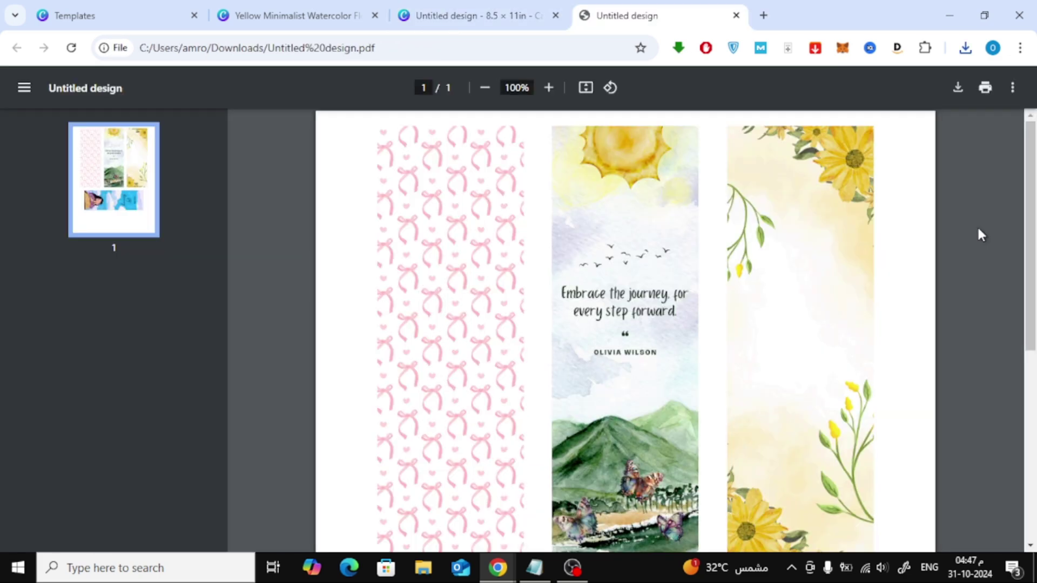
# Scroll through the downloaded PDF to check all four bookmarks on one page.
pyautogui.scroll(-5, 979, 231)
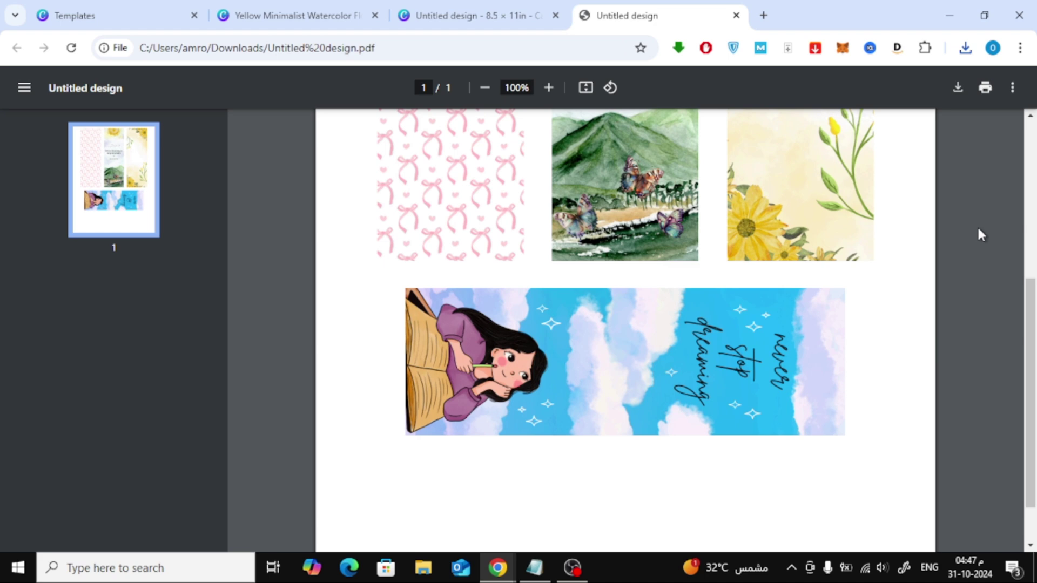
pyautogui.scroll(5, 978, 232)
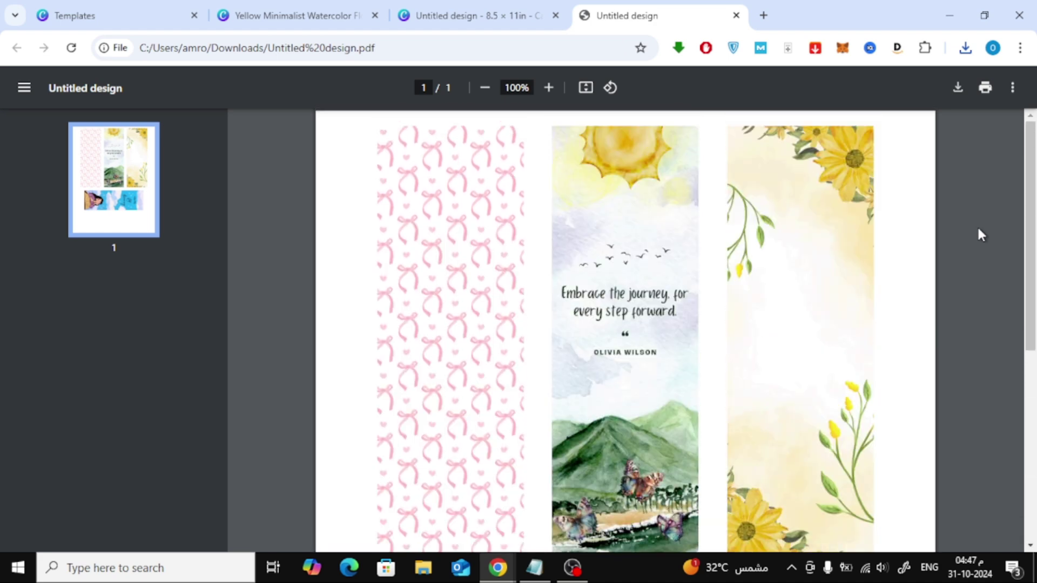